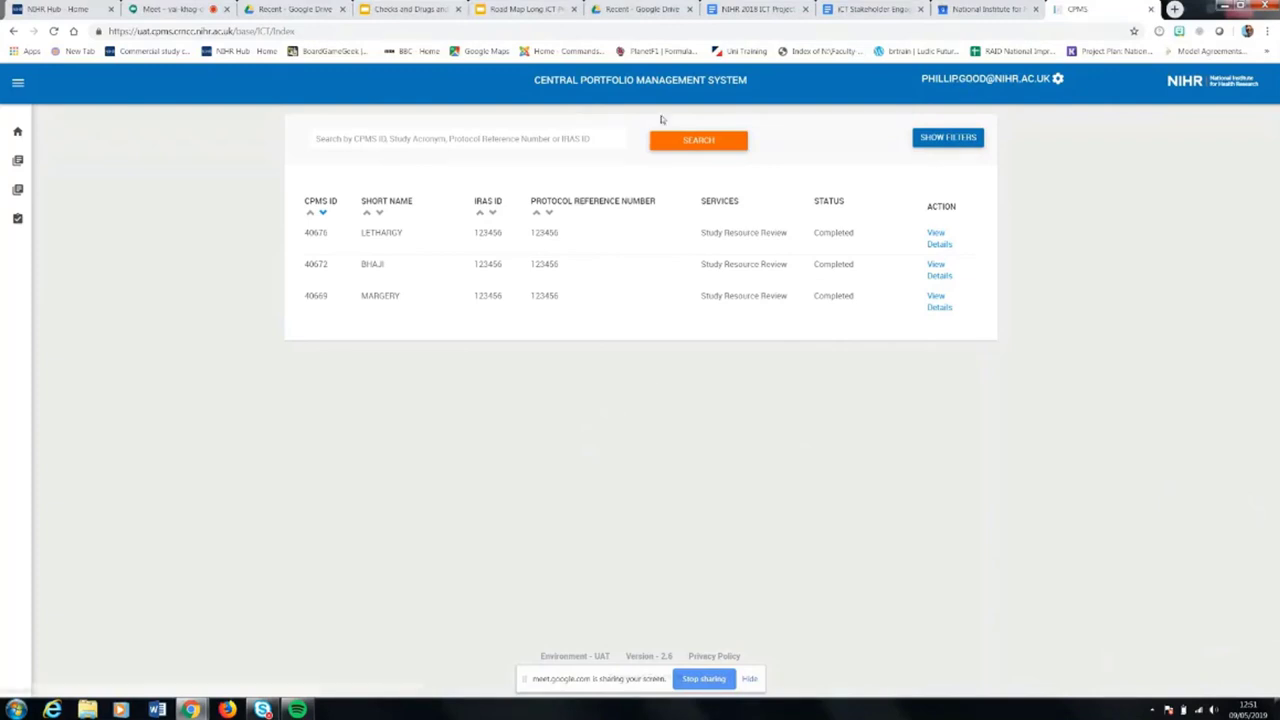
Go to the CPMS home page and open the Interactive Costing Tool's study list
left_click(18, 133)
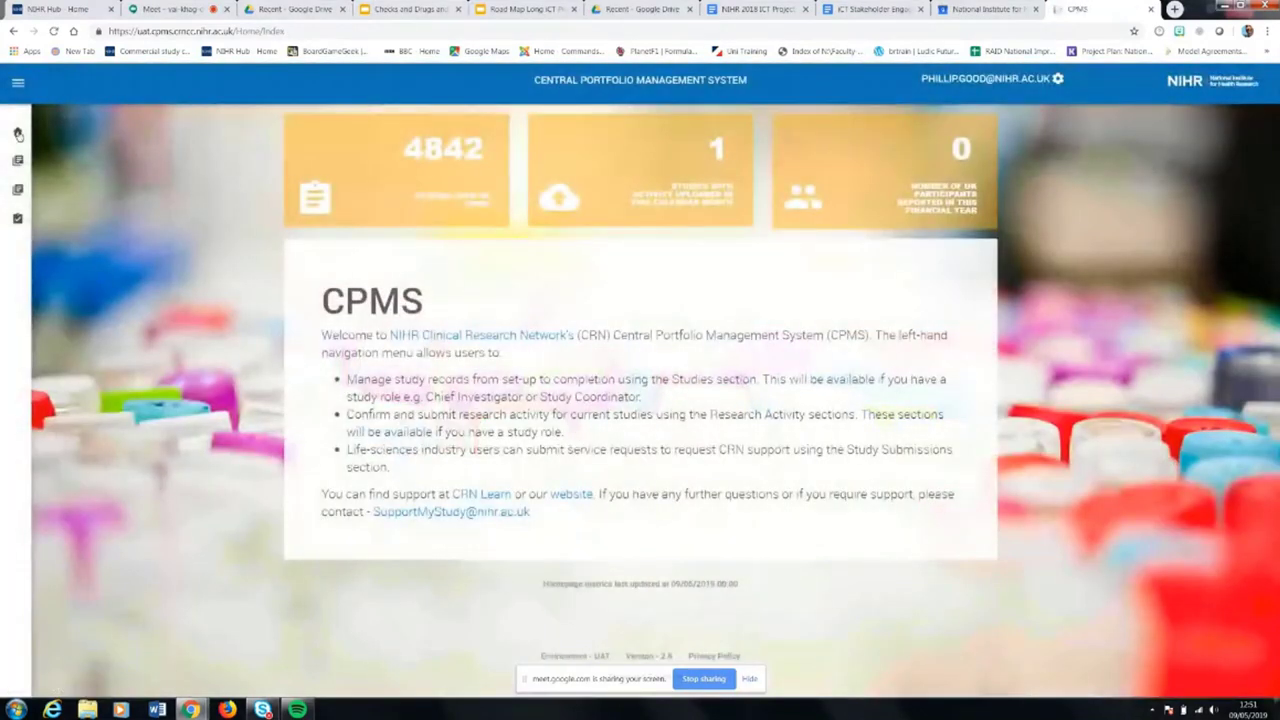
left_click(18, 84)
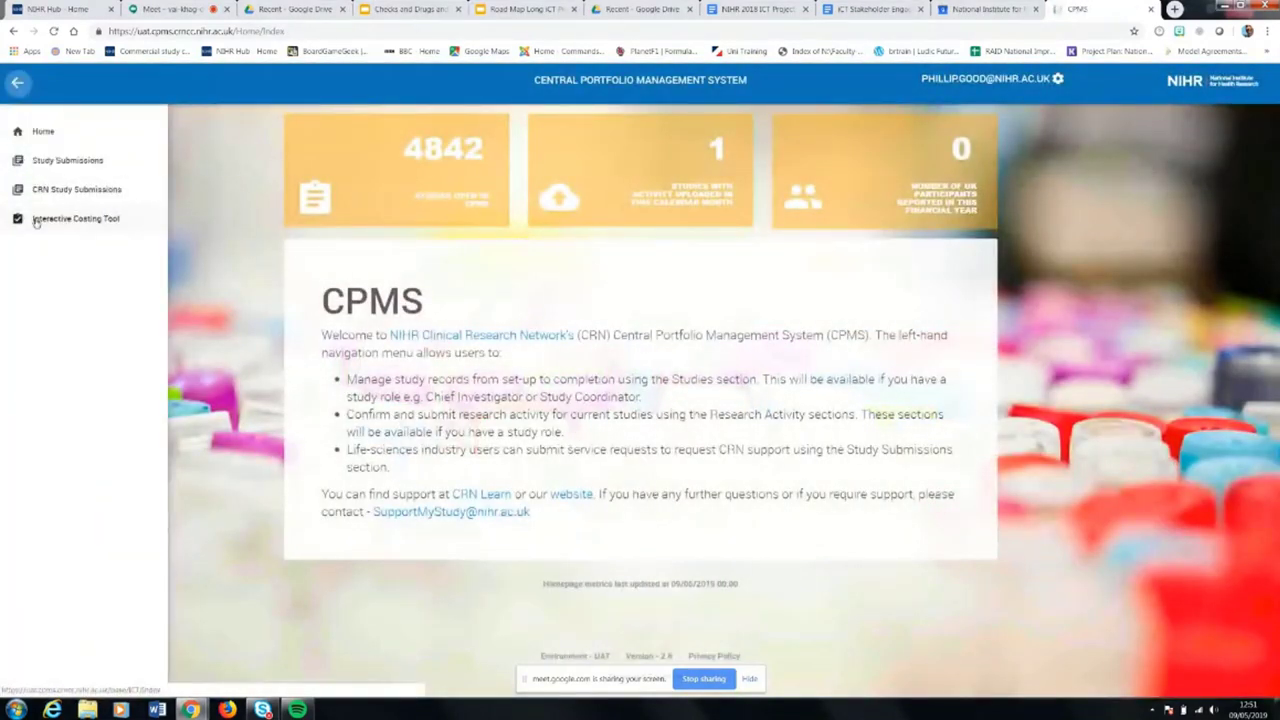
left_click(35, 220)
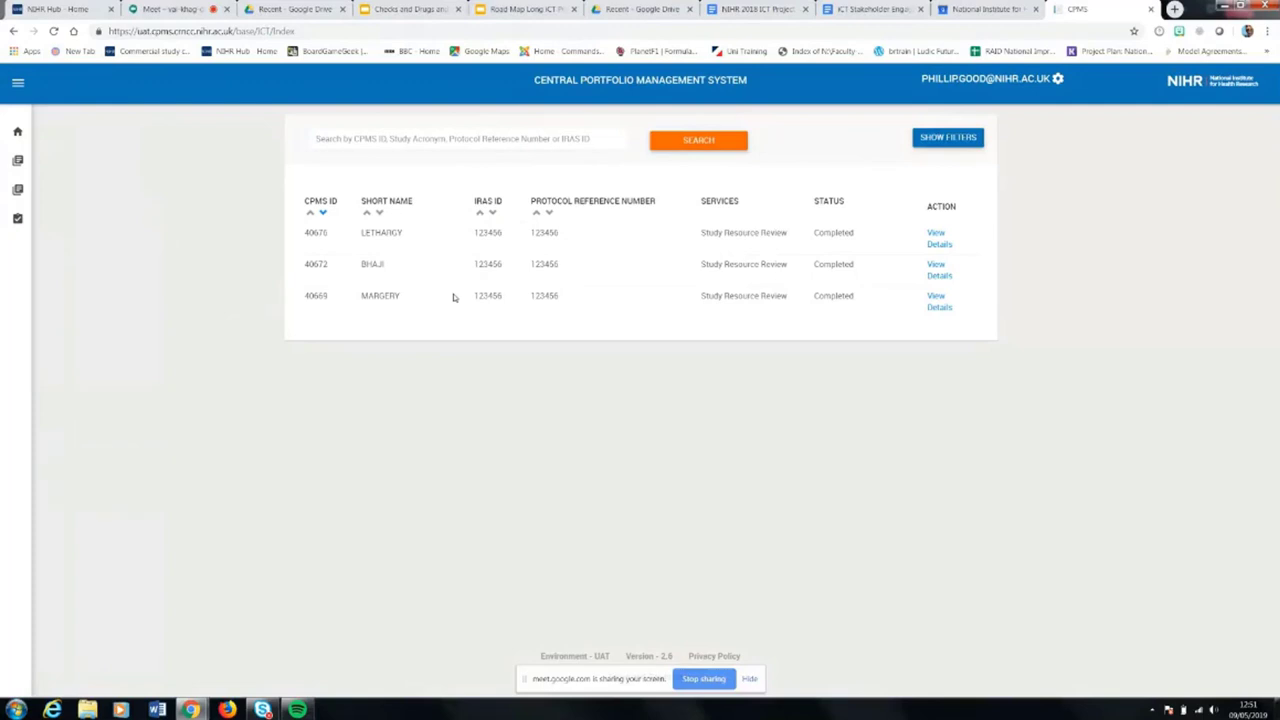
Open the details of study 40676 (LETHARGY) and view the site costs for Barts Health NHS Trust
left_click(938, 242)
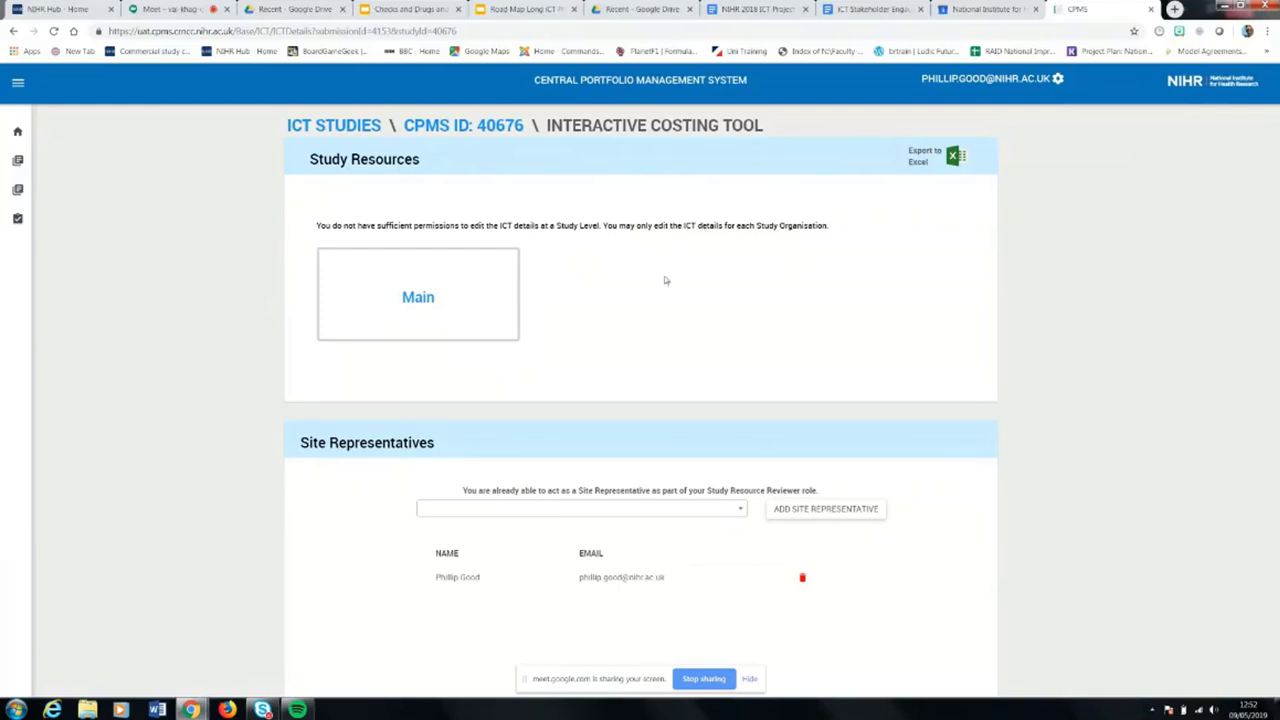
scroll(560, 346, "down", 2)
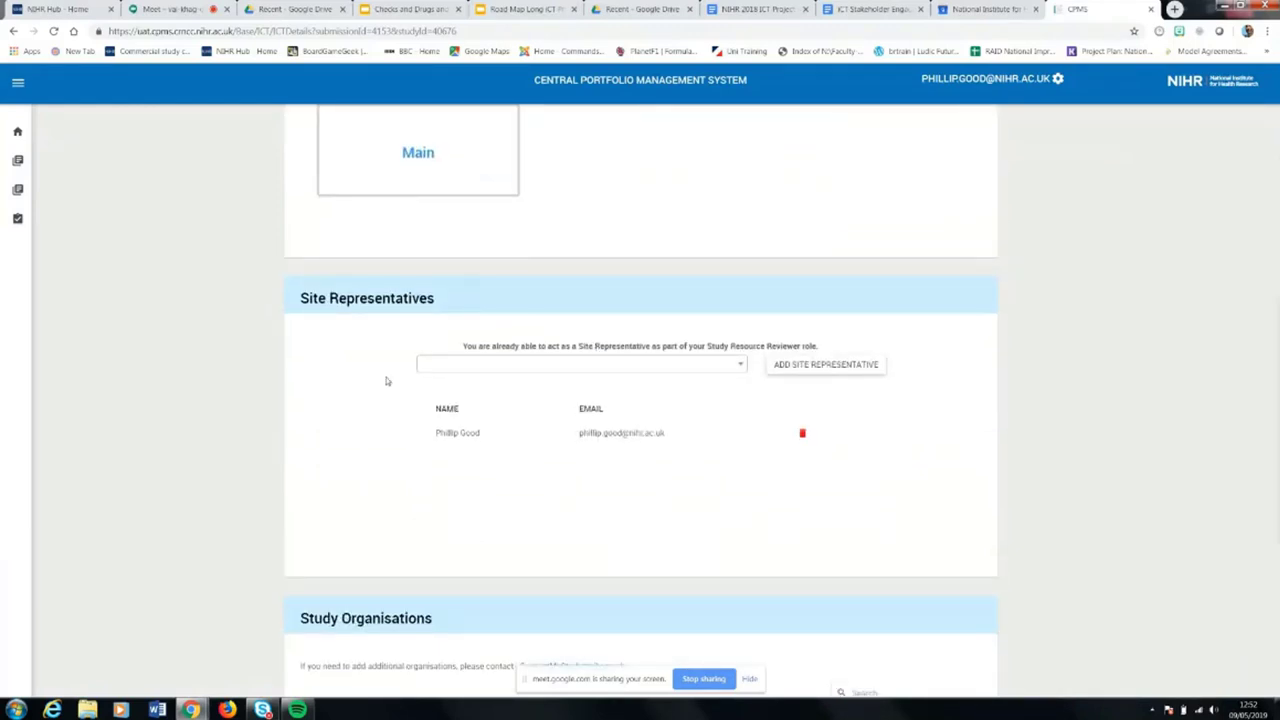
scroll(386, 381, "down", 2)
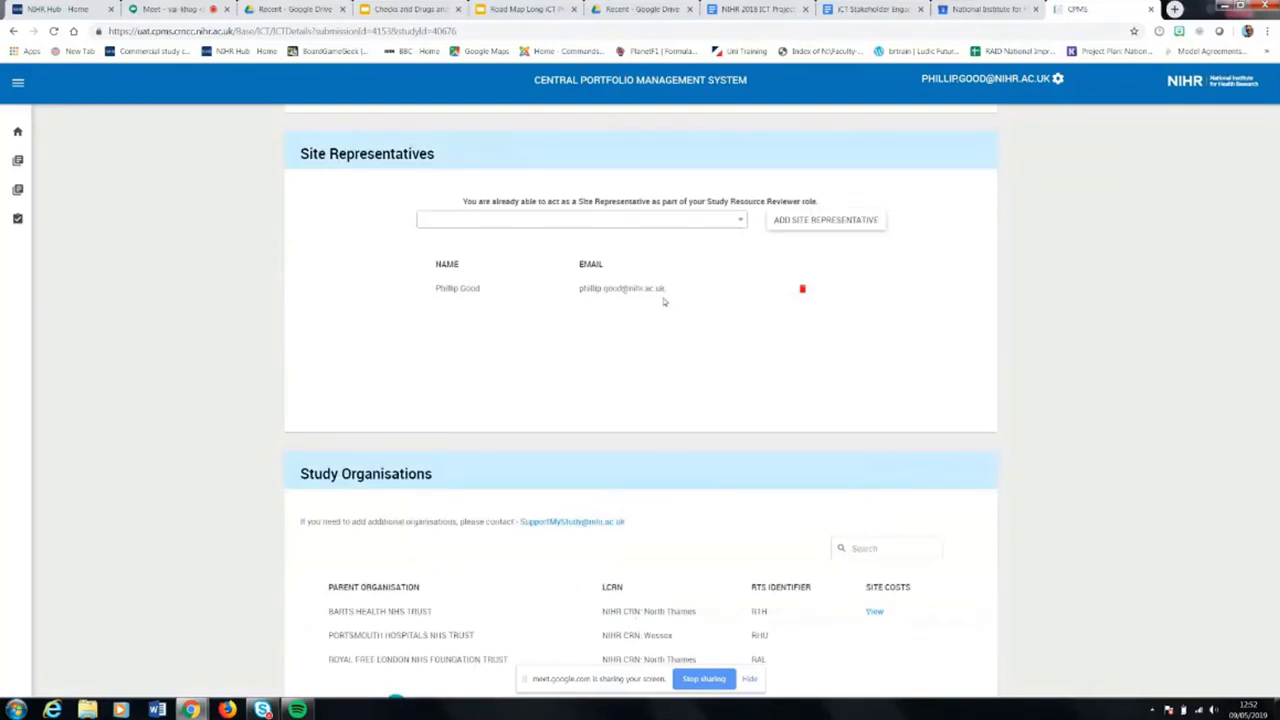
scroll(392, 293, "down", 2)
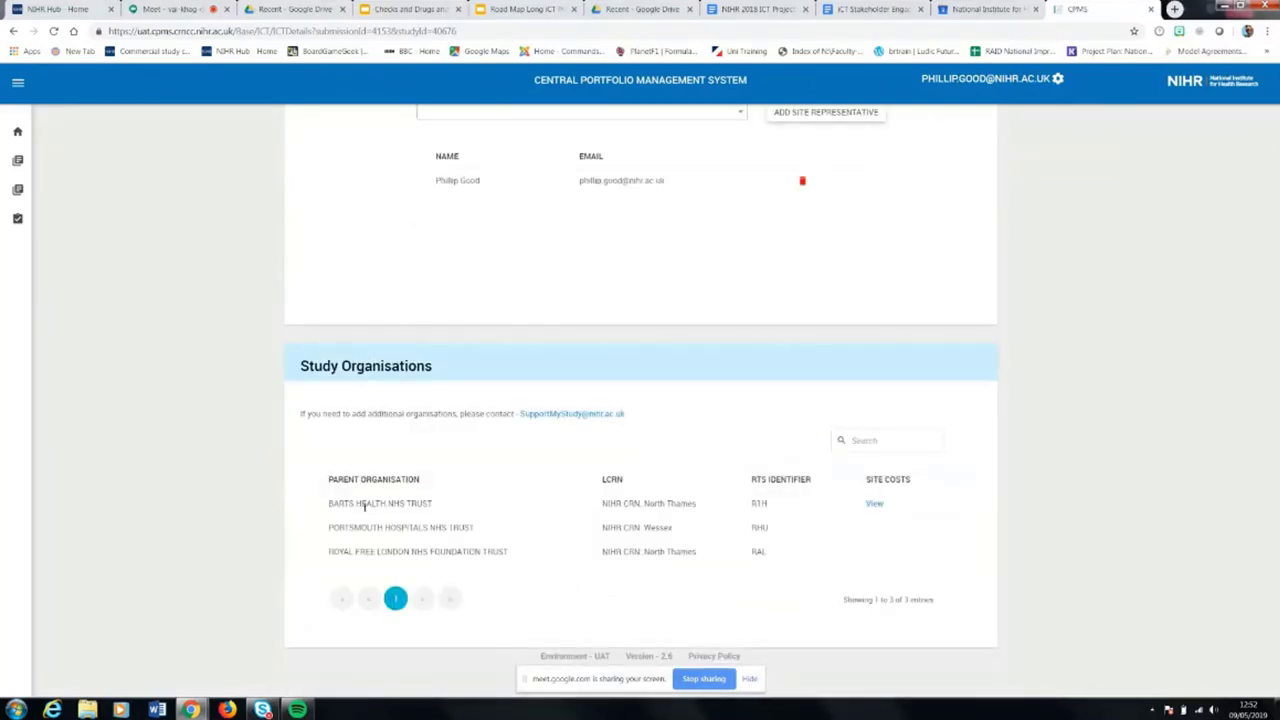
left_click(875, 508)
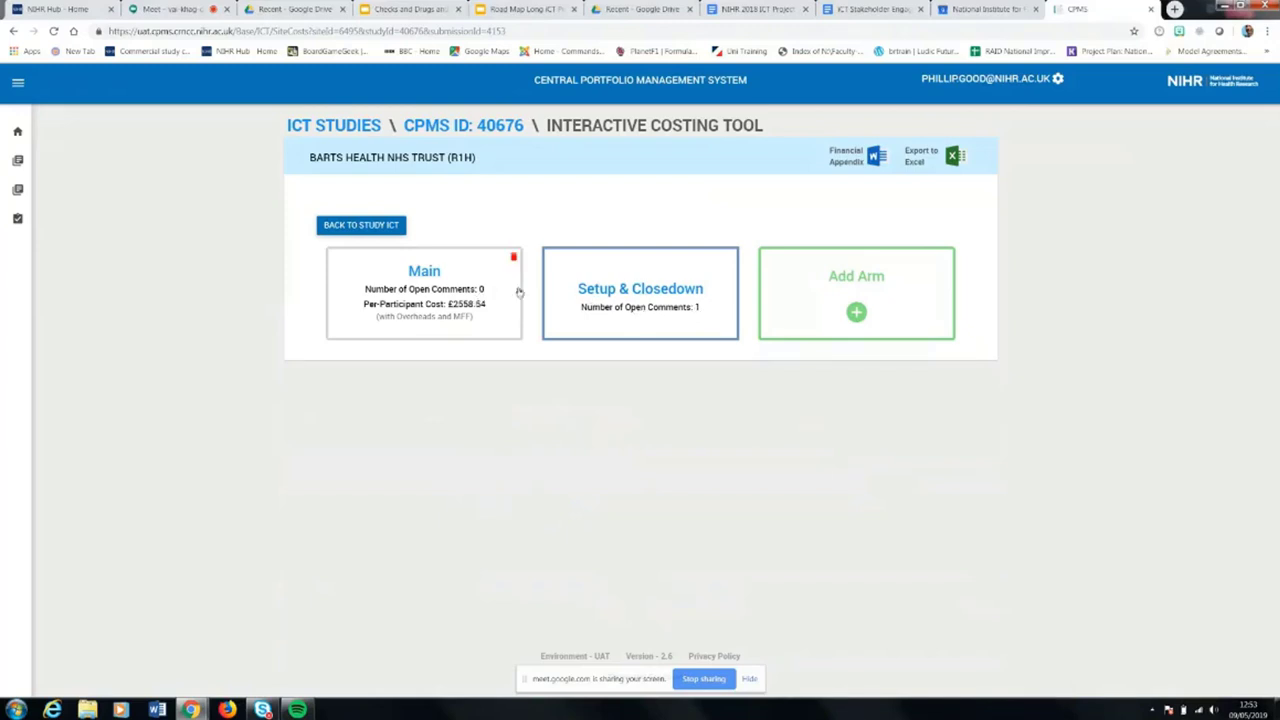
Open the Main arm's visit schedule and inspect the Subject Questionnaire activity's staff grade and time required
left_click(424, 282)
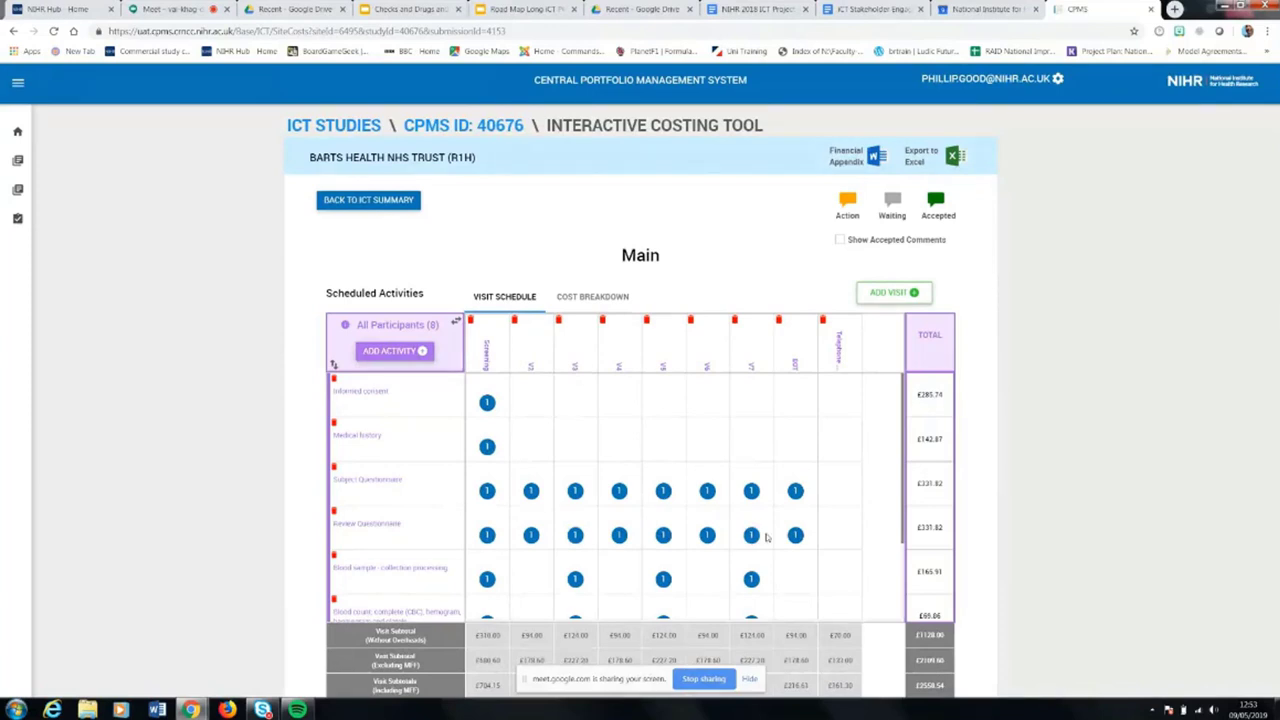
scroll(654, 530, "down", 1)
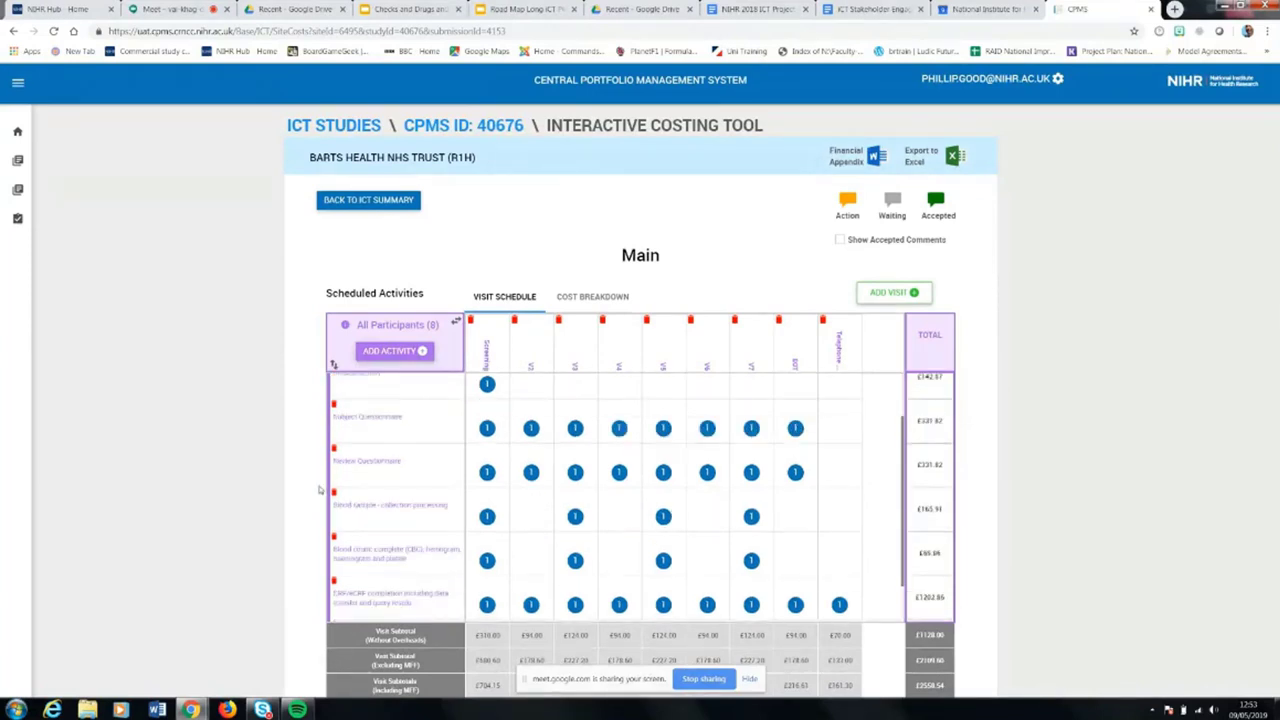
scroll(320, 490, "down", 1)
scroll(322, 487, "down", 1)
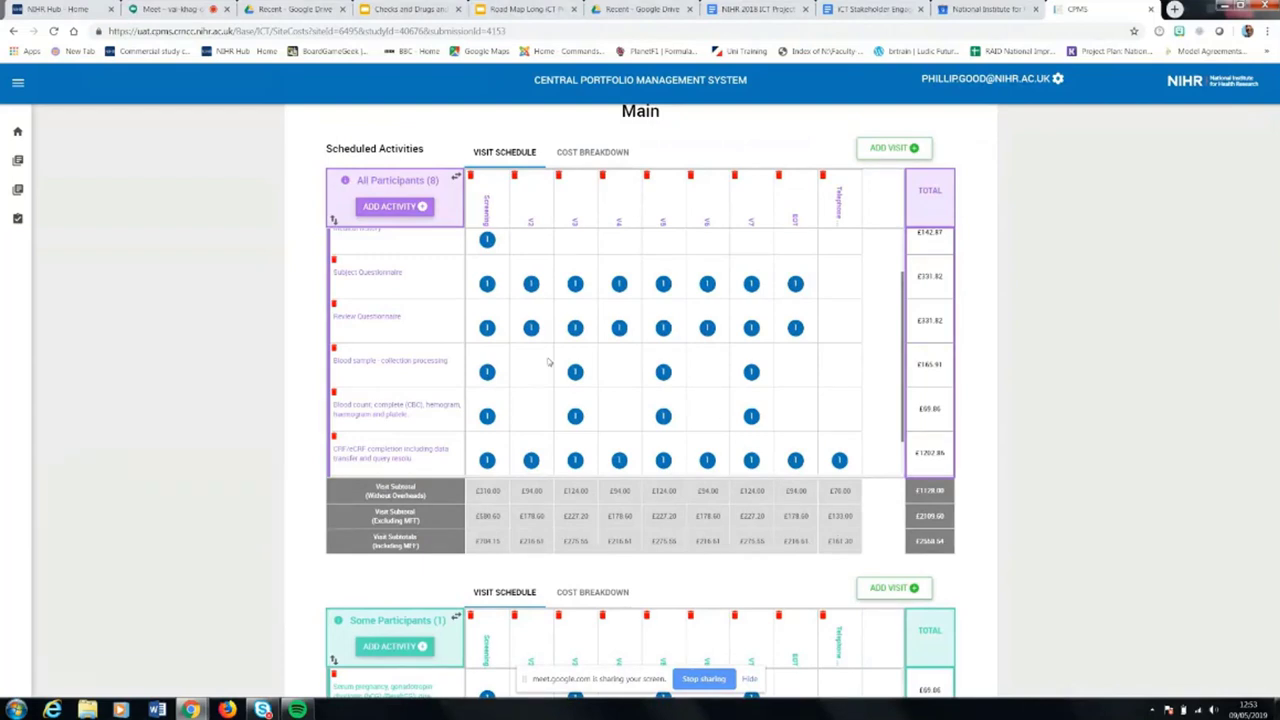
left_click(369, 277)
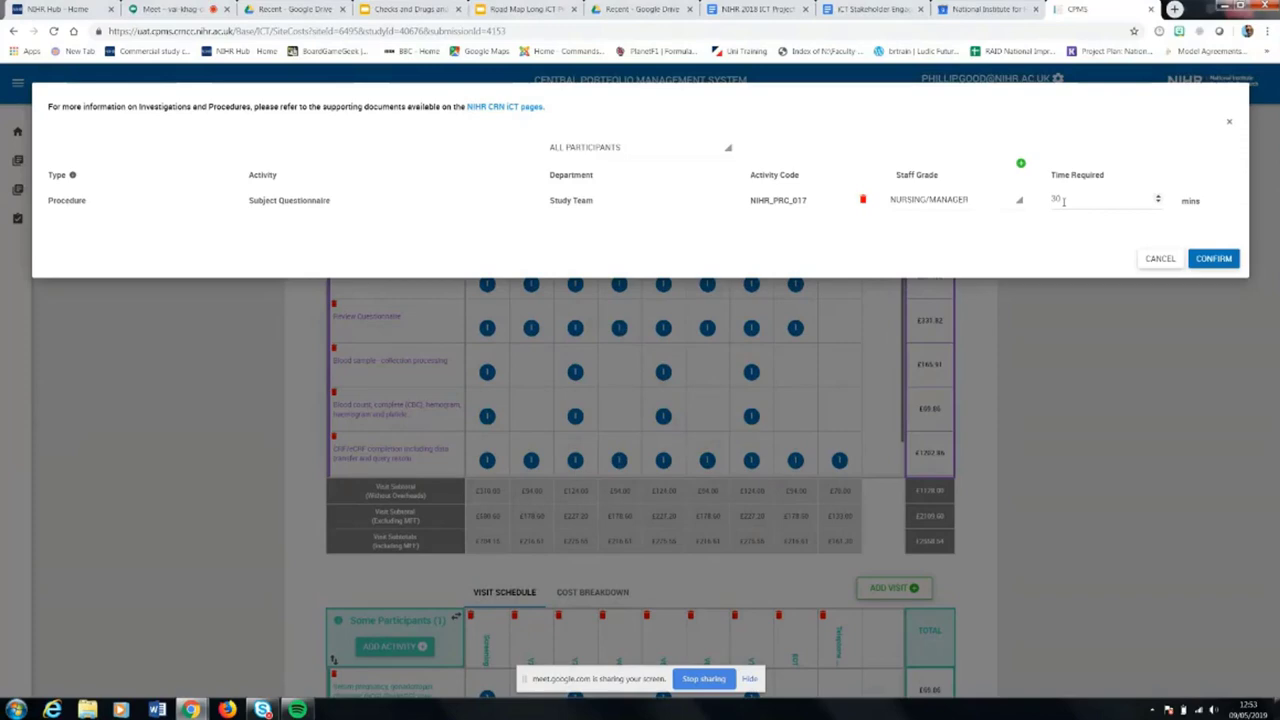
left_click(1152, 261)
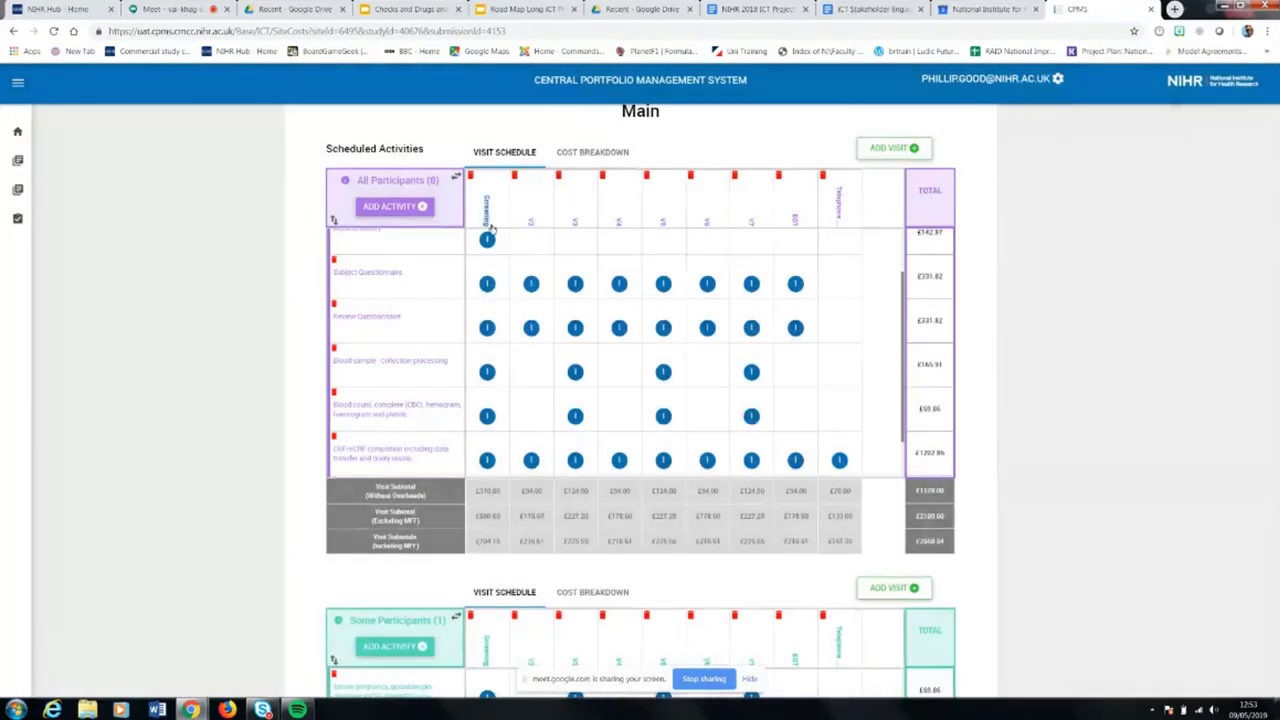
Examine the All Participants cost breakdown across all its columns, plus the Some Participants and Unscheduled Activities sections
left_click(592, 152)
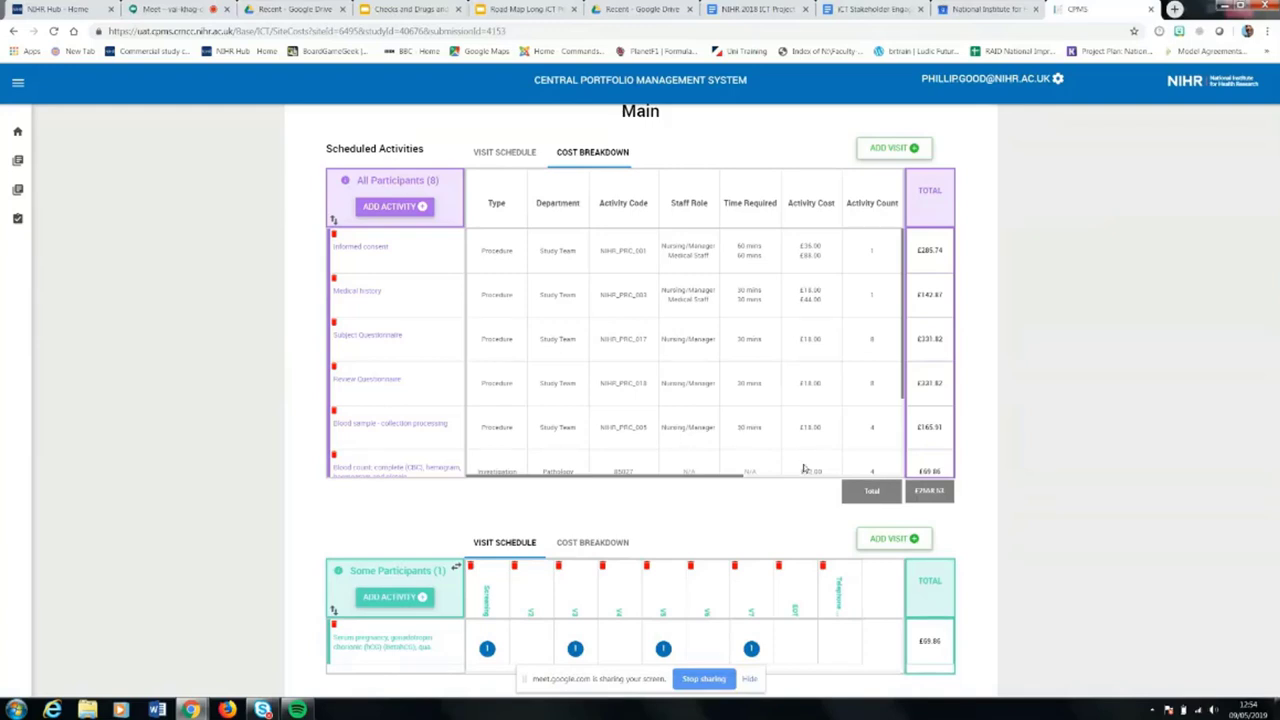
left_click_drag(716, 481, 884, 490)
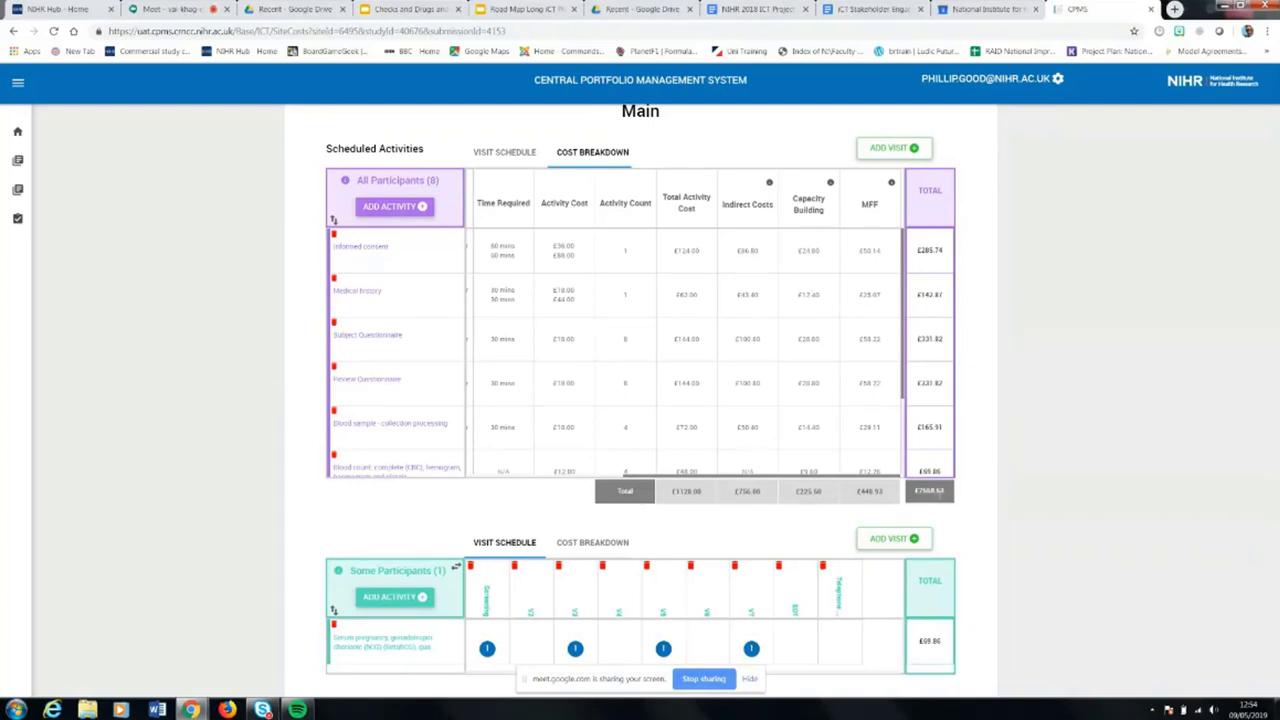
scroll(550, 460, "down", 1)
scroll(314, 494, "down", 1)
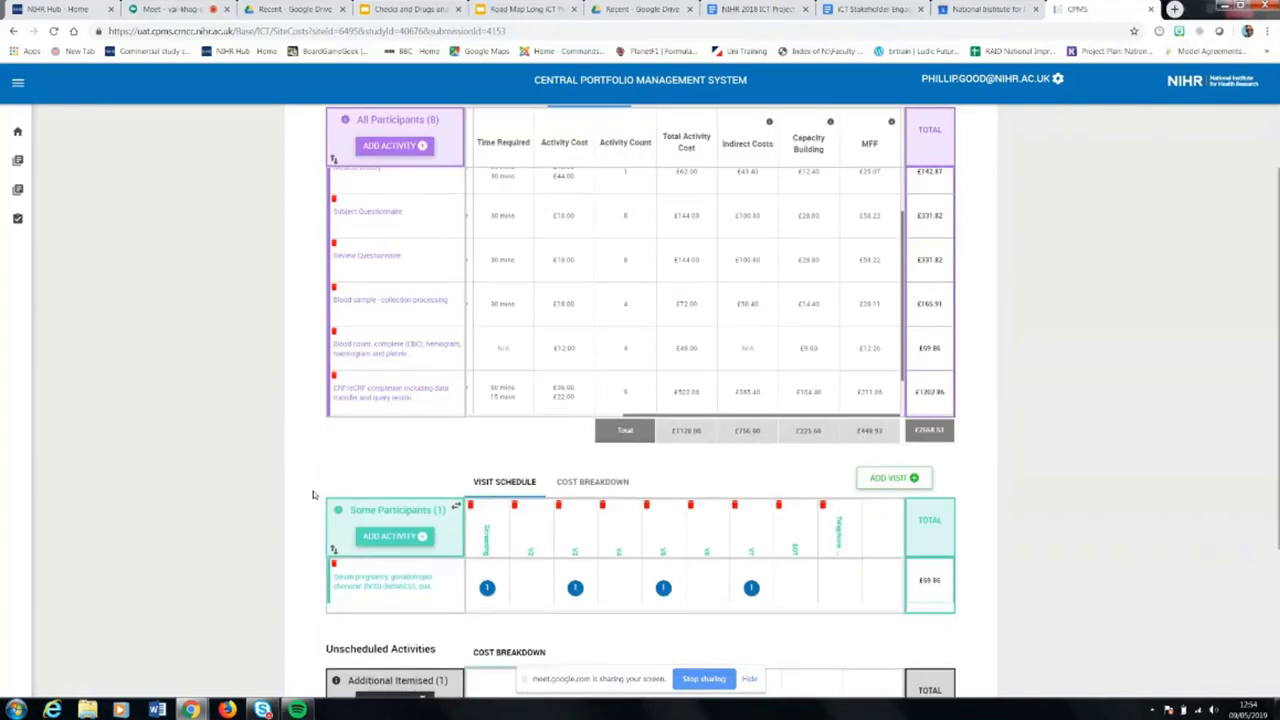
scroll(314, 491, "down", 1)
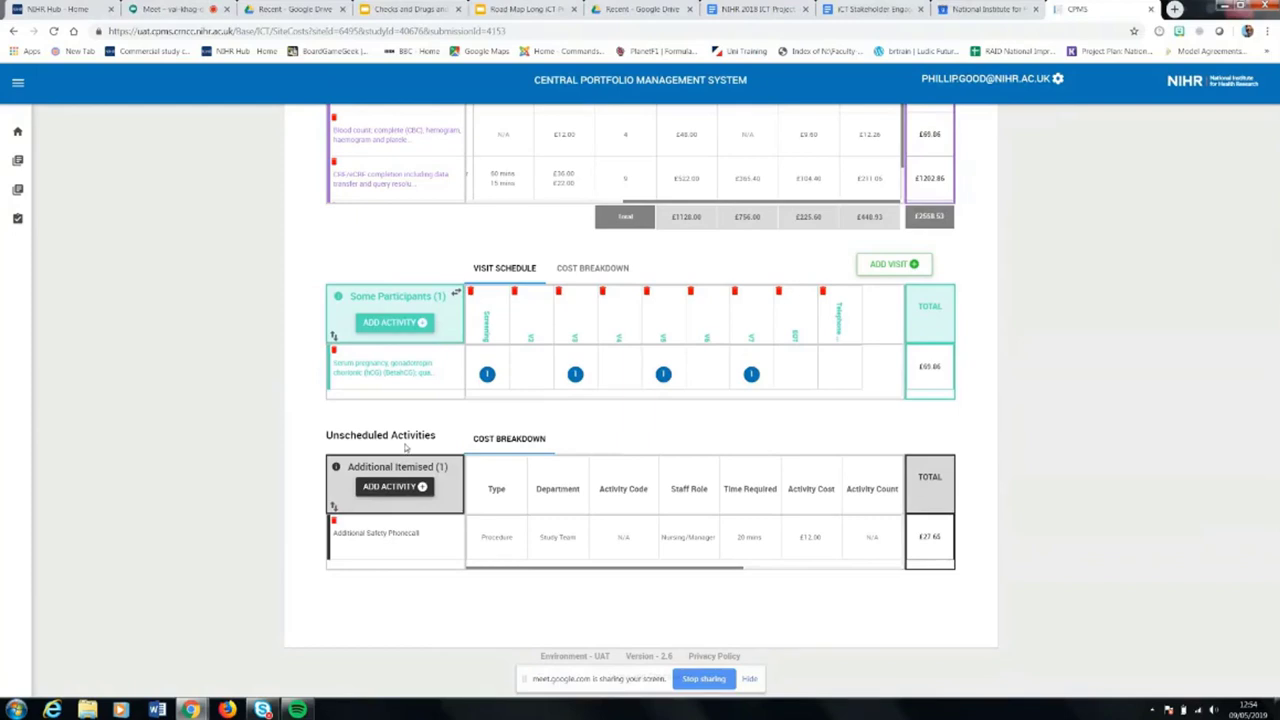
scroll(405, 447, "up", 3)
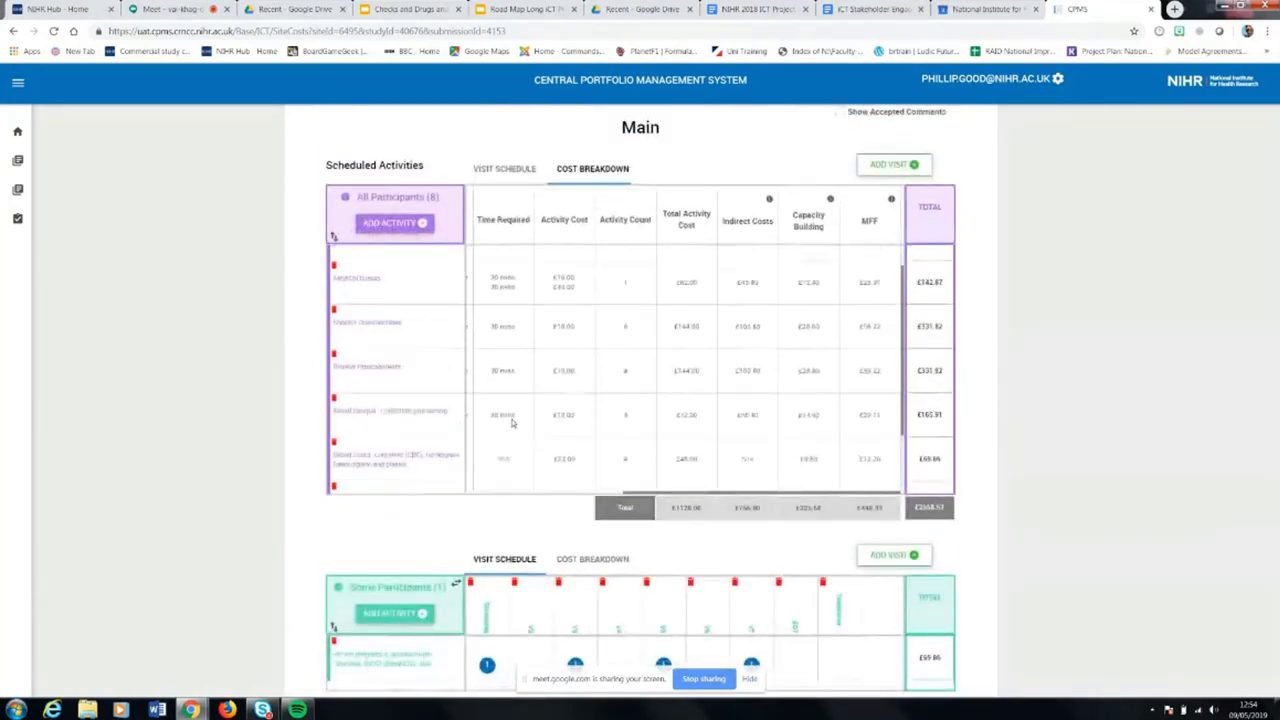
In the All Participants visit schedule, try to delete the Subject Questionnaire occurrence at V4 and recheck that activity's details
left_click(499, 170)
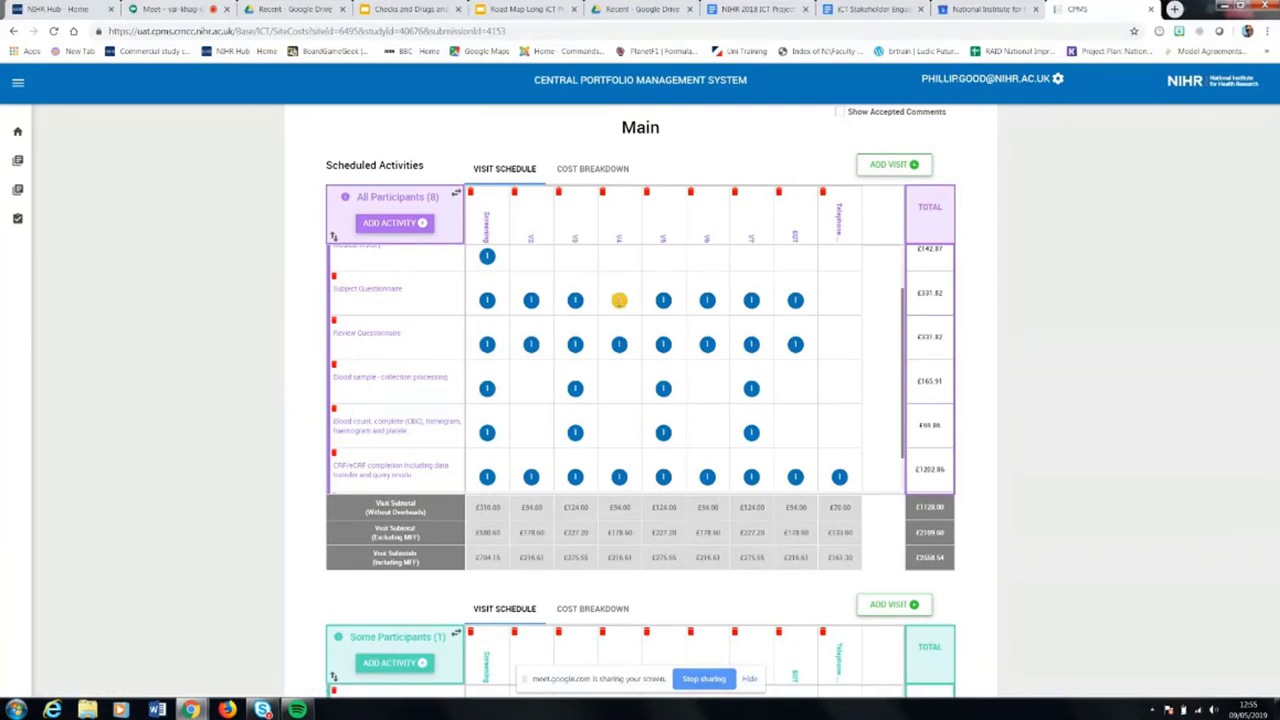
left_click(619, 300)
left_click(603, 279)
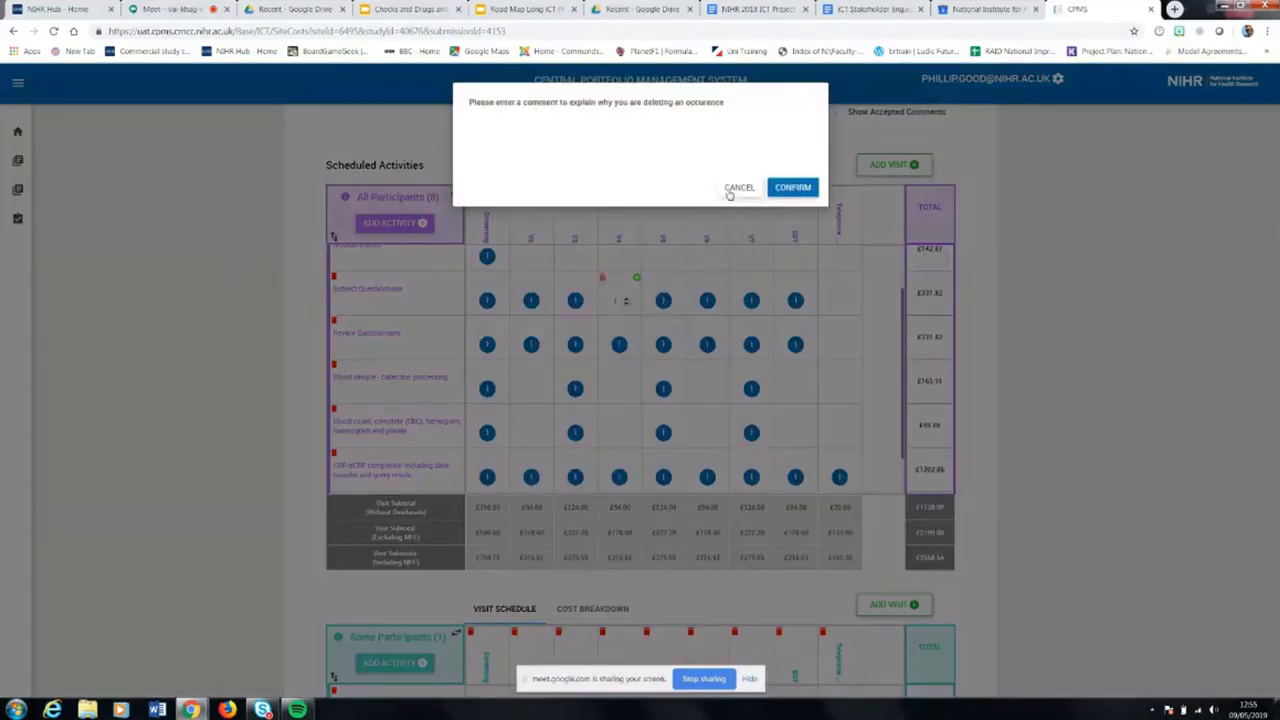
left_click(734, 188)
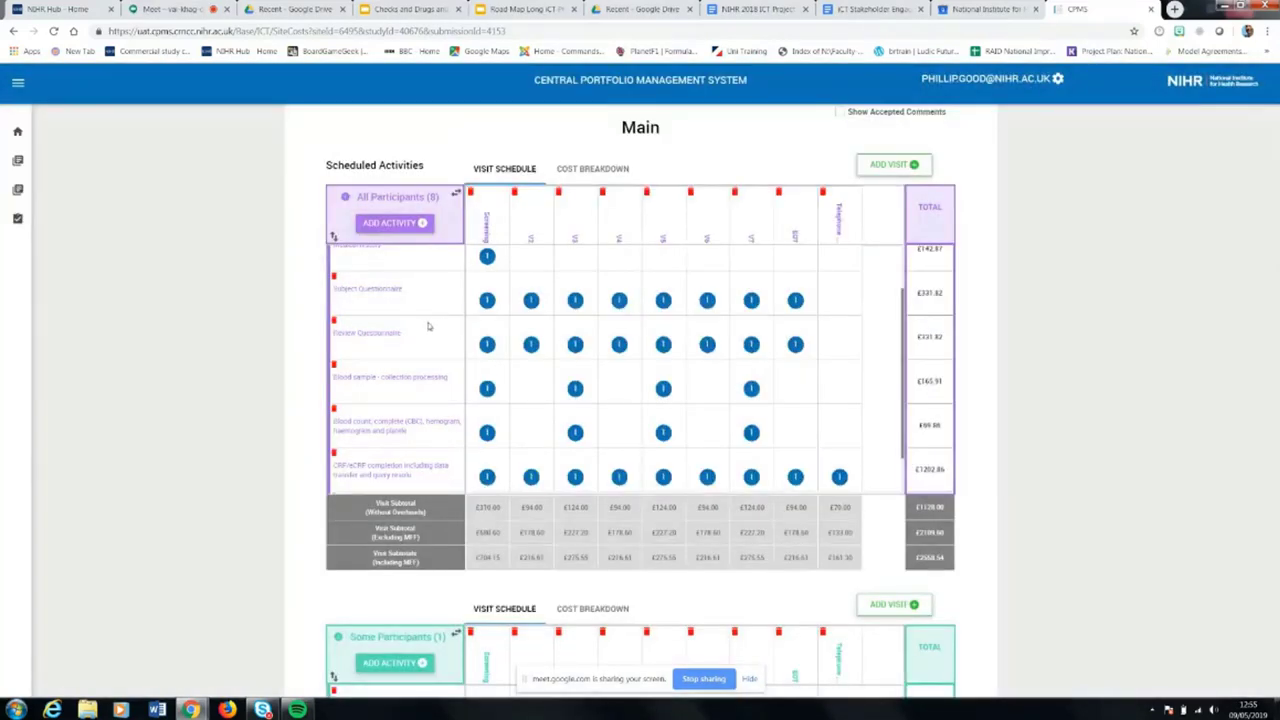
left_click(367, 289)
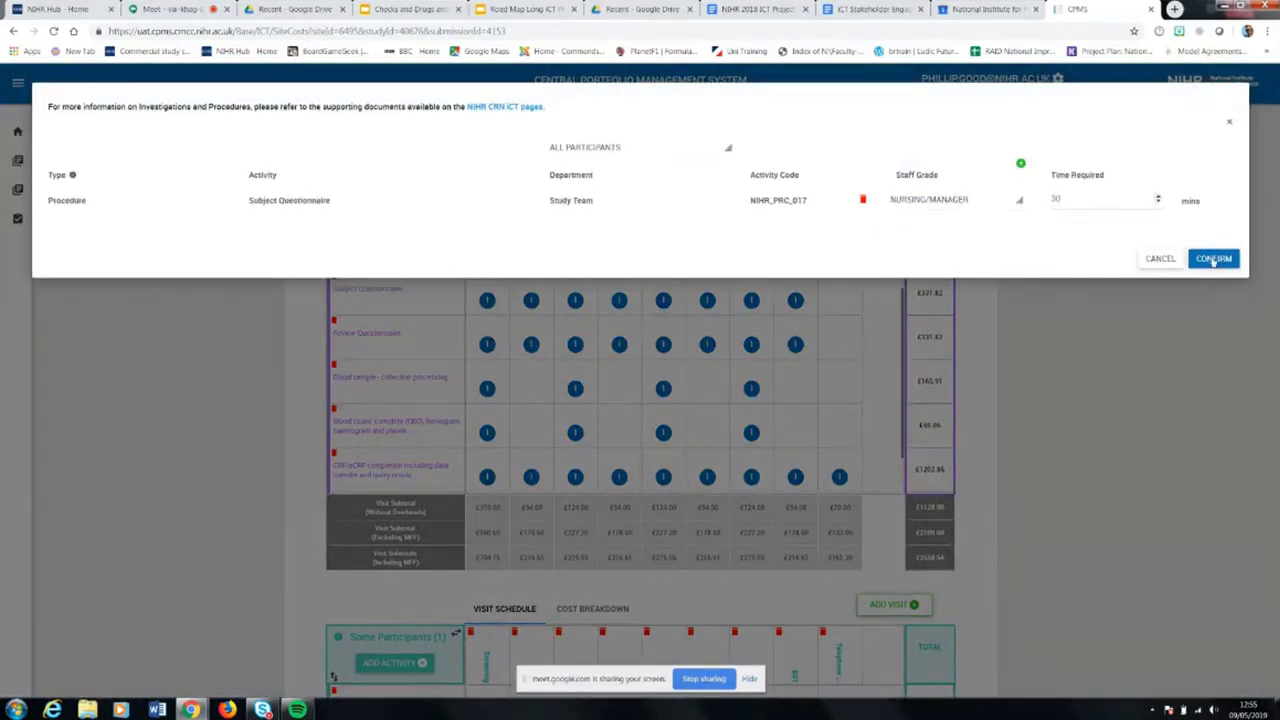
left_click(1150, 260)
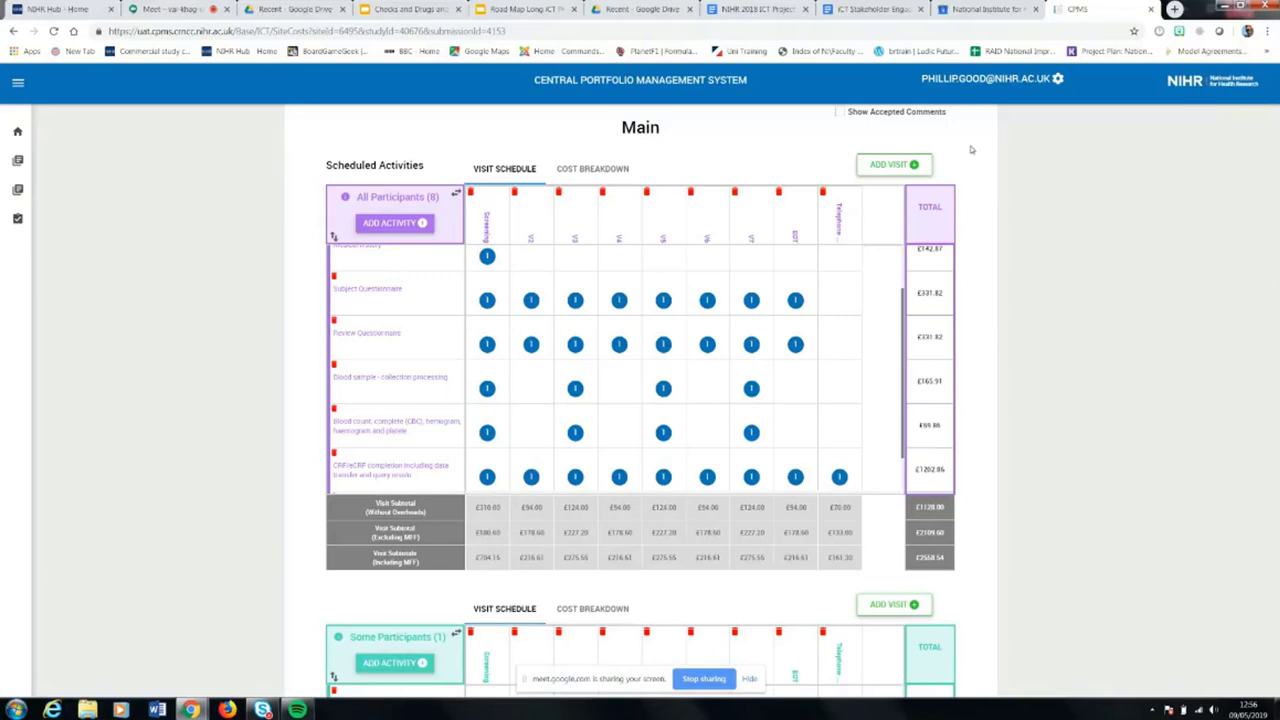
Return to the ICT summary for Barts Health NHS Trust and open Setup & Closedown
scroll(450, 138, "up", 2)
scroll(450, 138, "up", 2)
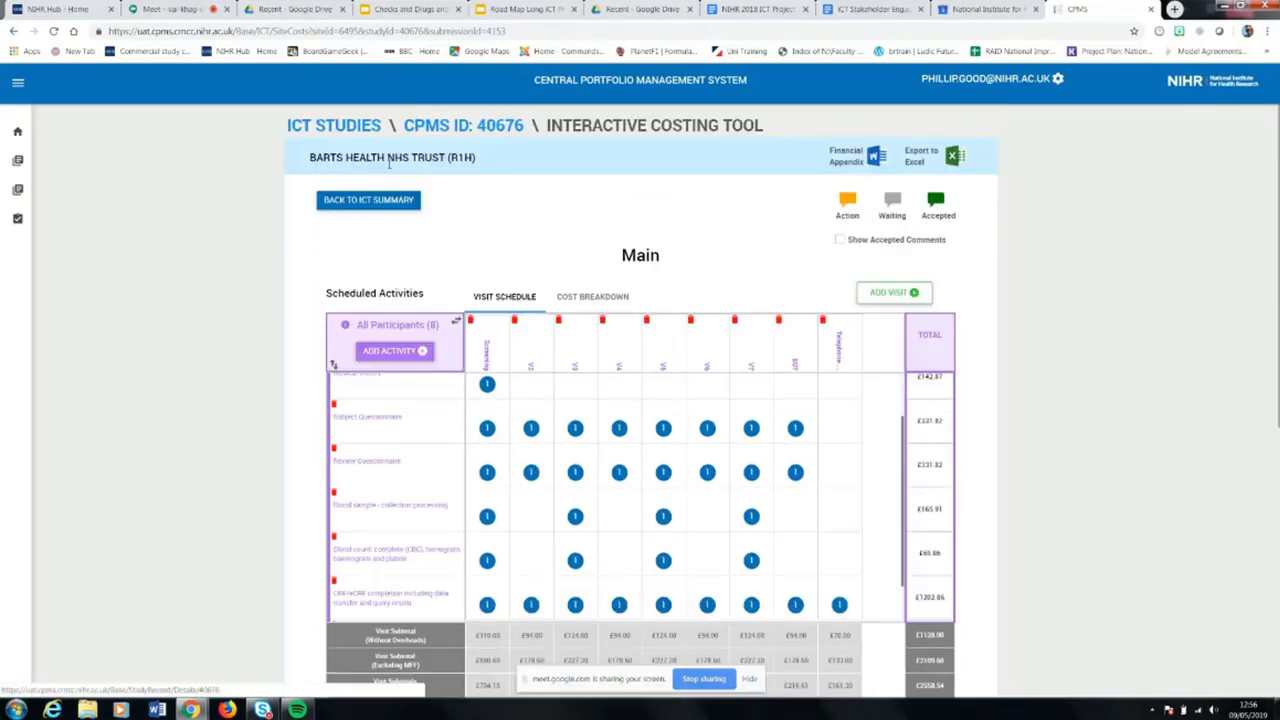
left_click(368, 200)
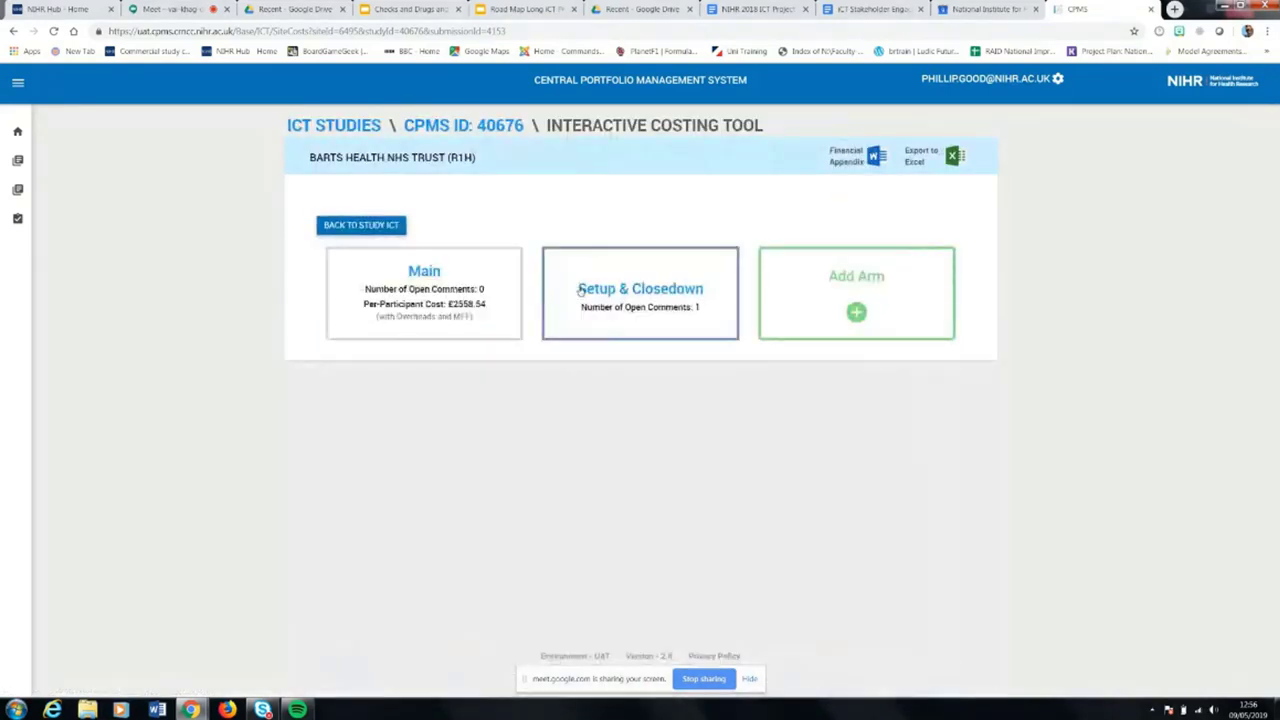
left_click(643, 290)
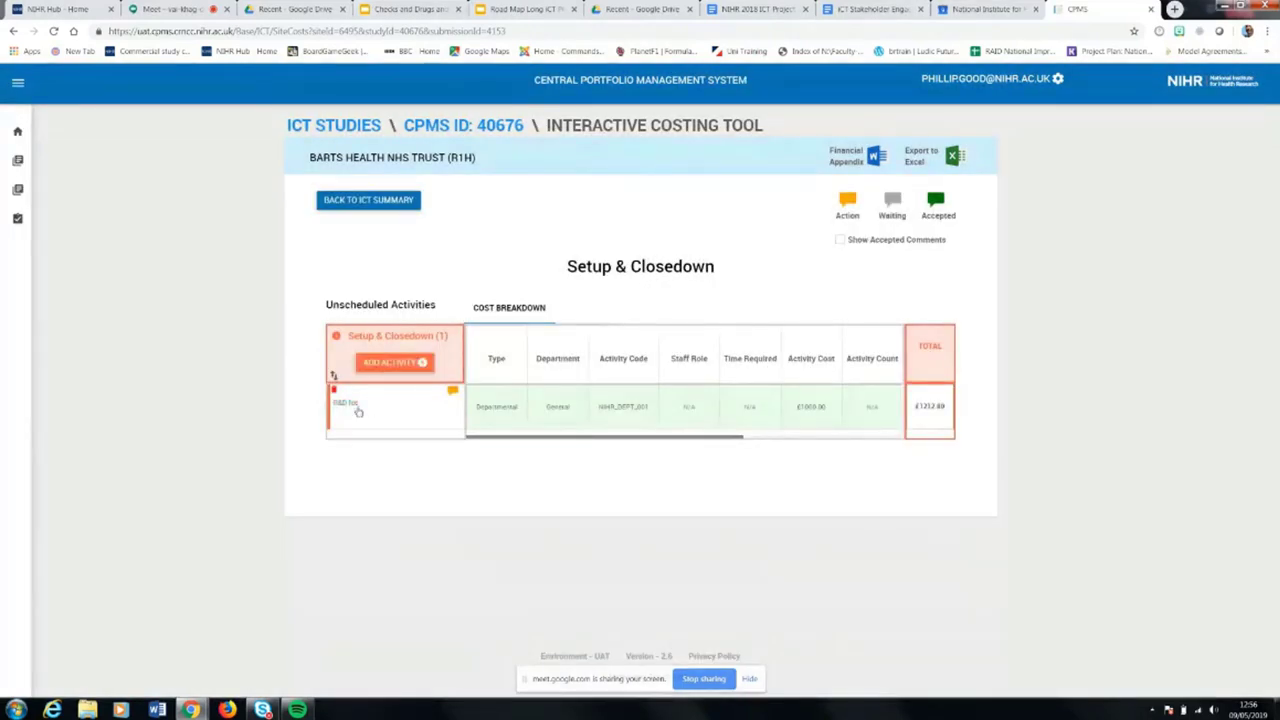
Start a new Setup & Closedown activity to browse the Audiology and Radiology activity options, and cancel without adding one
left_click(378, 366)
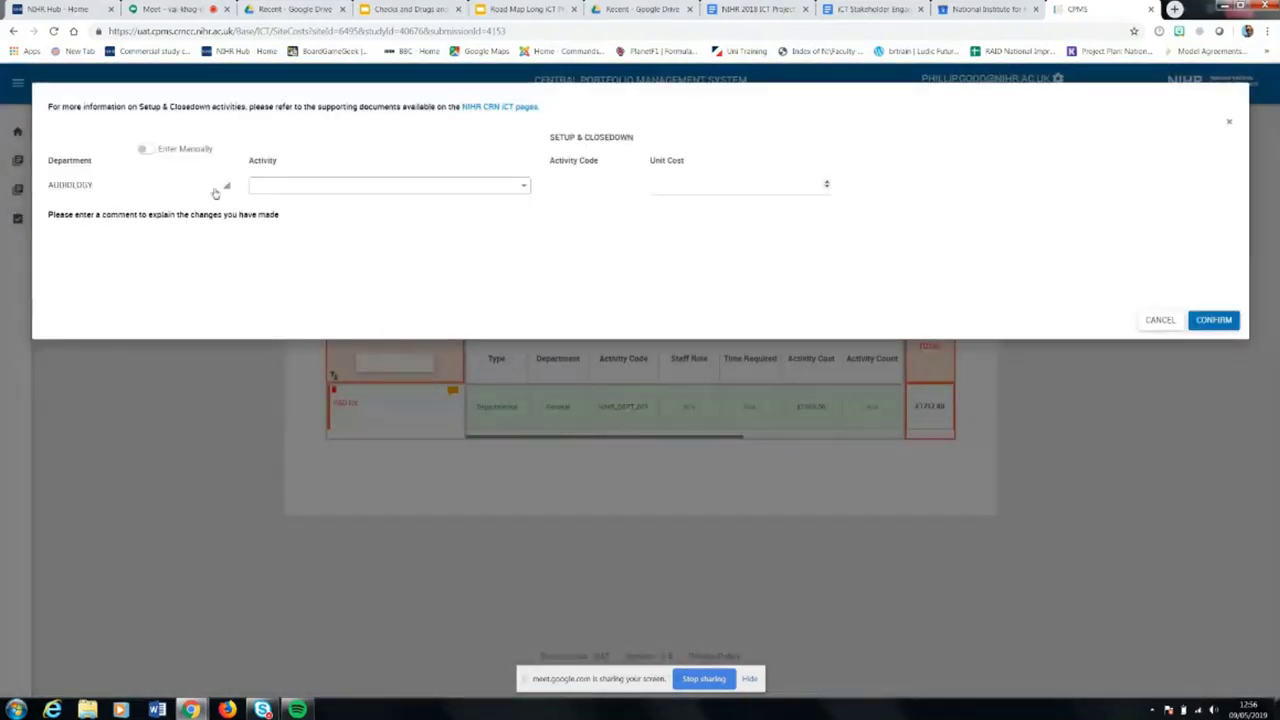
left_click(215, 193)
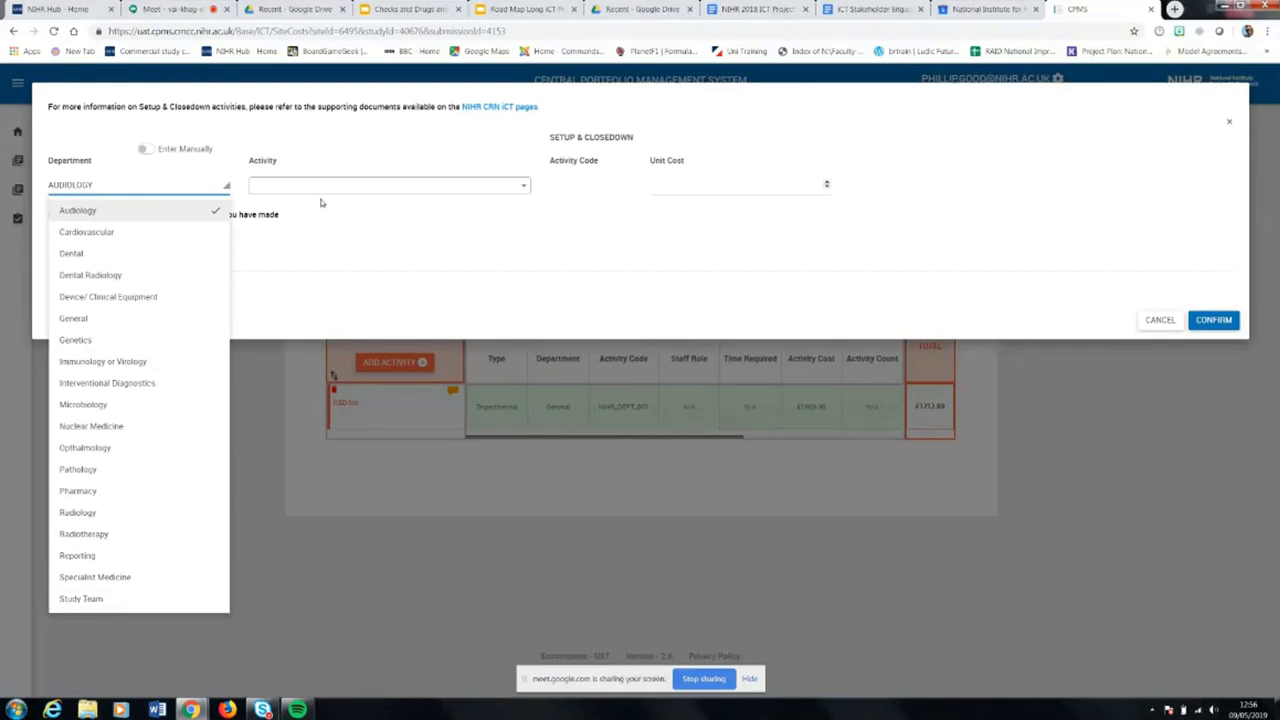
left_click(413, 188)
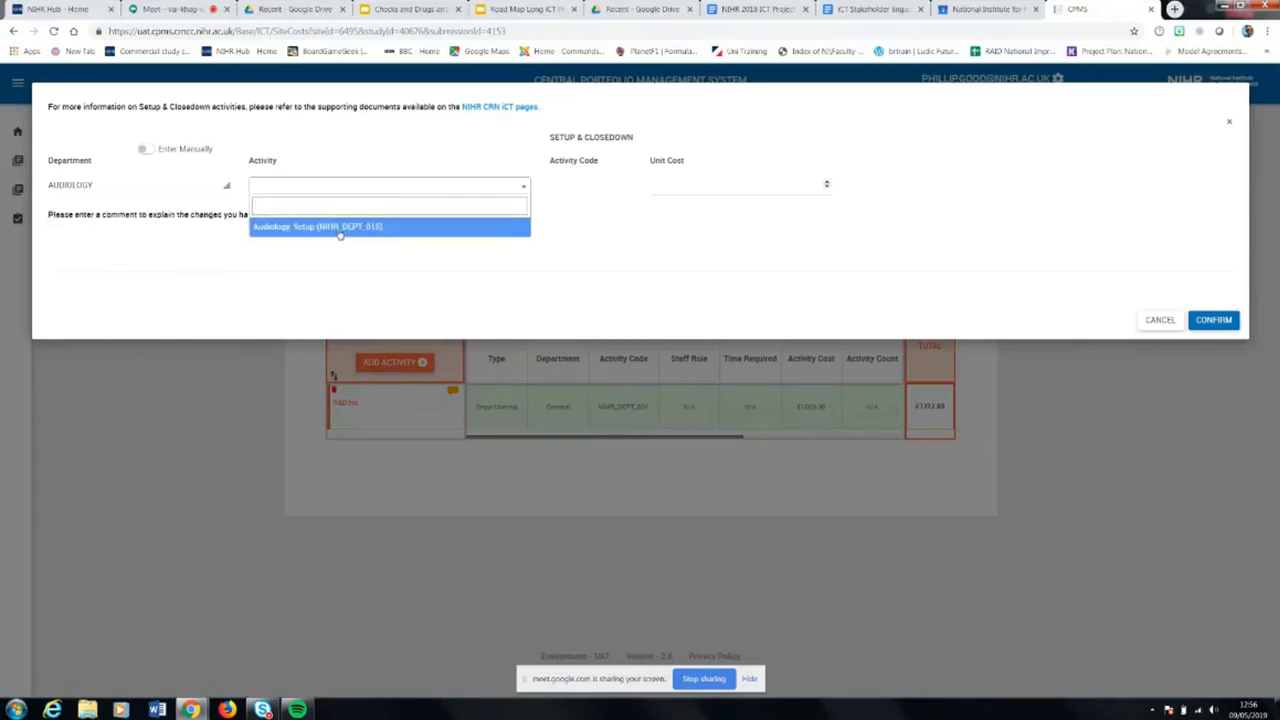
left_click(128, 190)
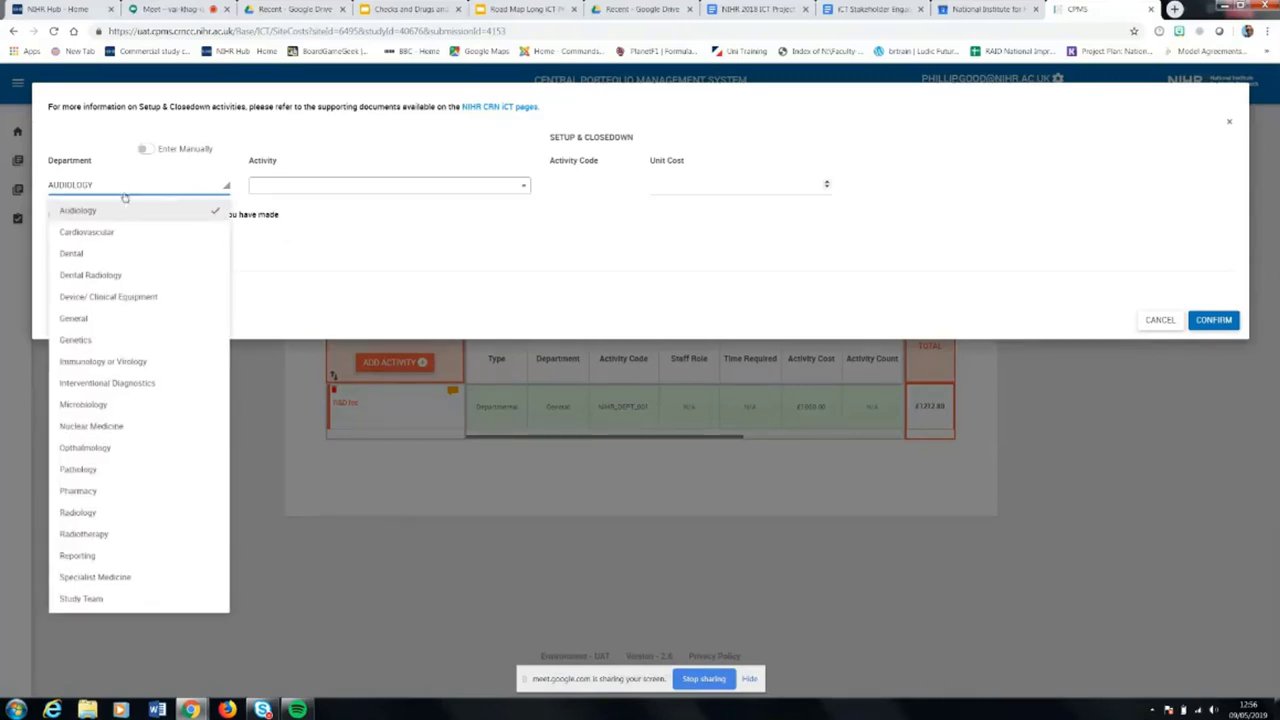
left_click(94, 515)
left_click(477, 196)
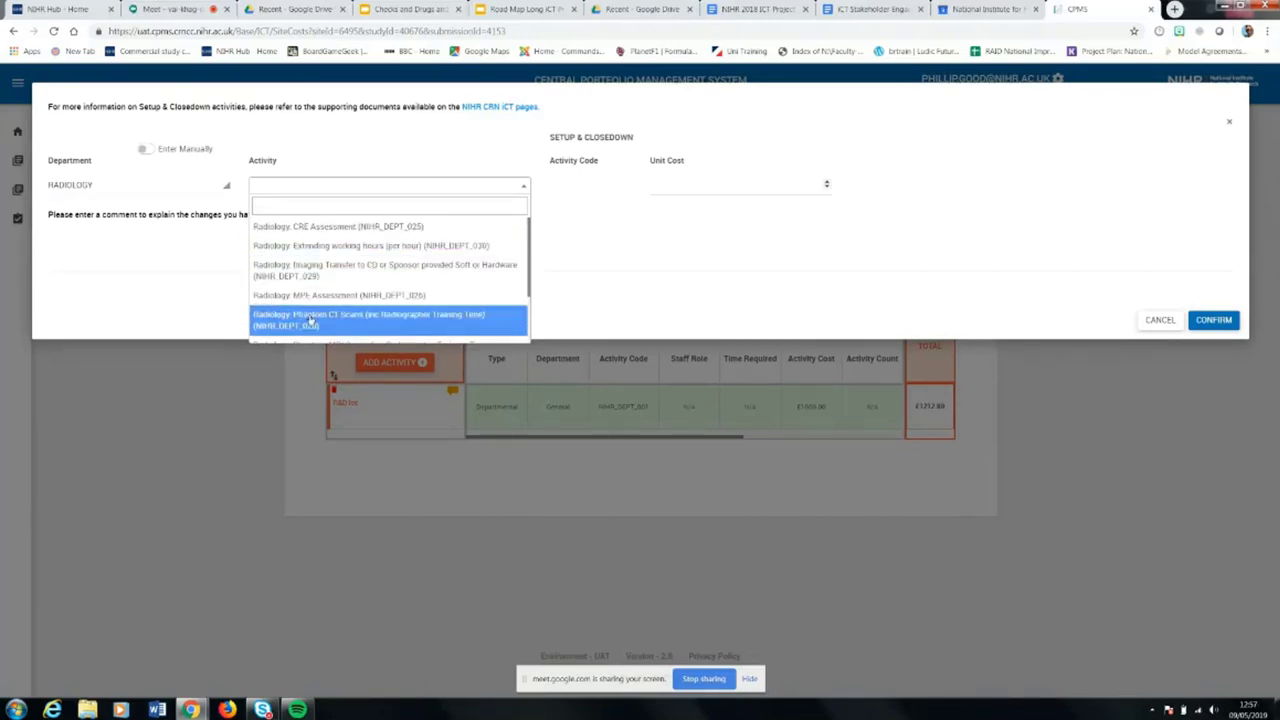
left_click(1157, 320)
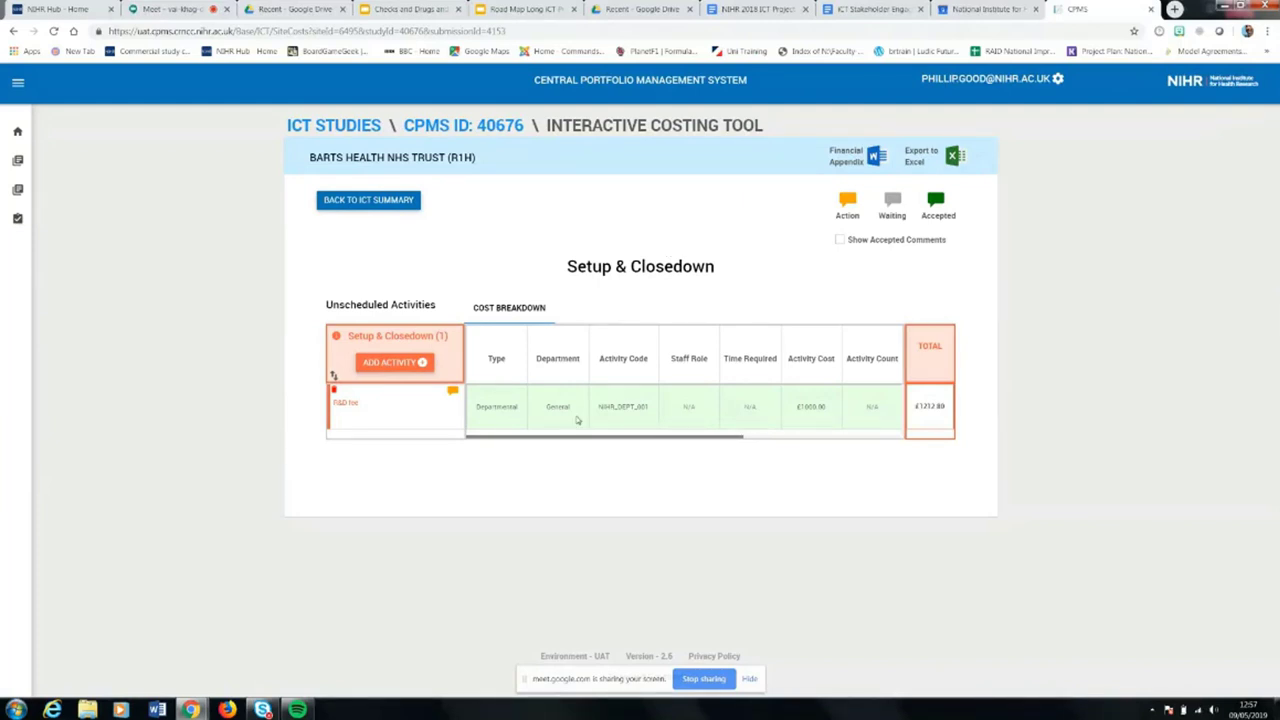
Go back to the ICT summary and reopen the Main arm's visit schedule
left_click(400, 204)
left_click(411, 277)
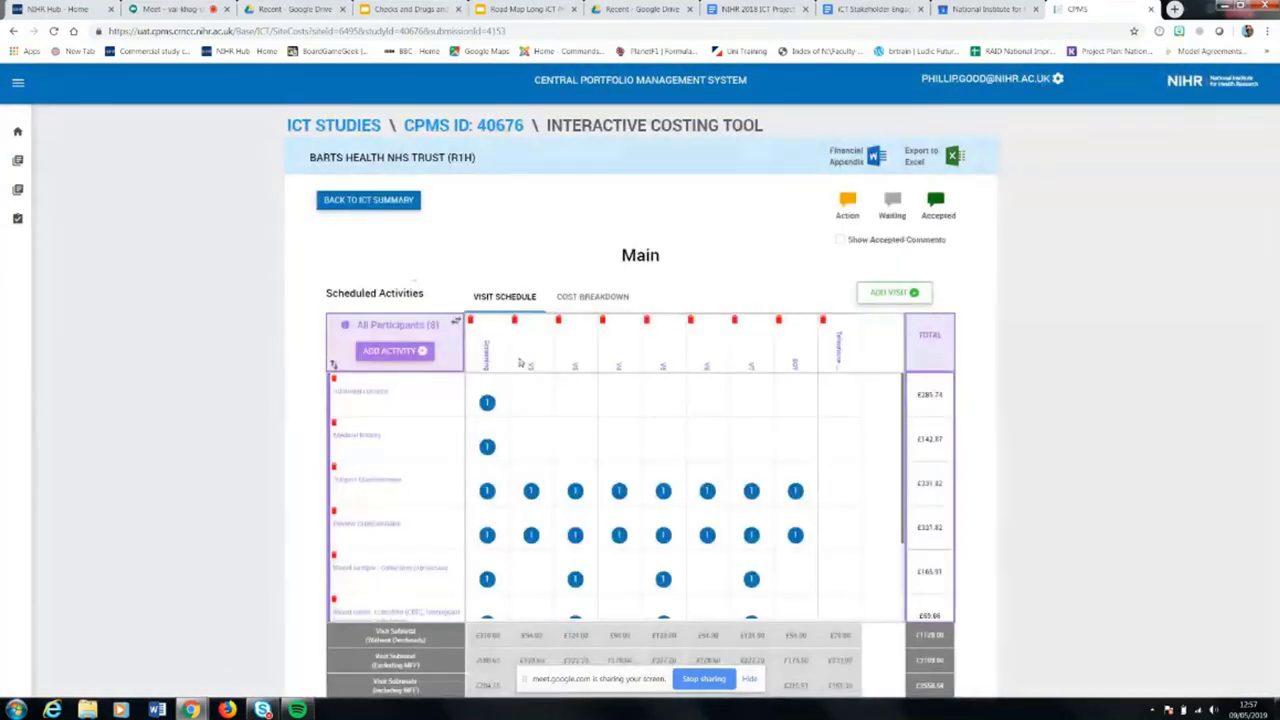